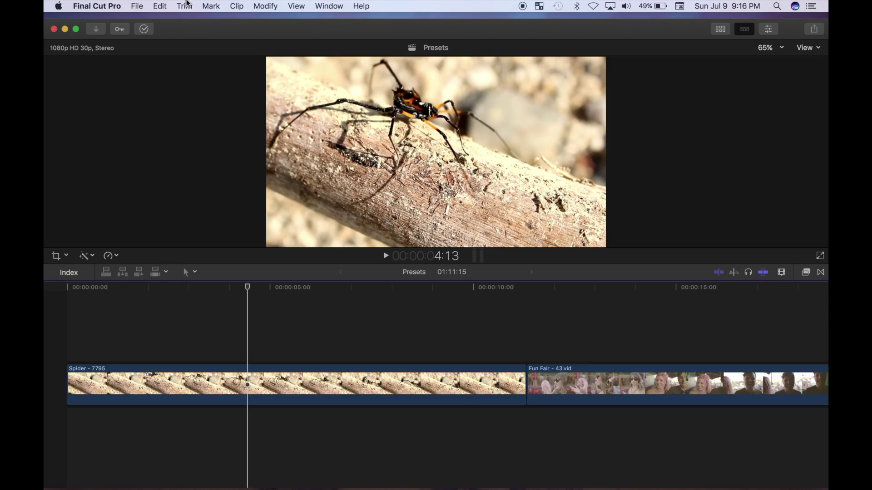
Switch the Final Cut Pro editing window to full screen.
{"action": "left_click", "coordinate": [75, 29]}
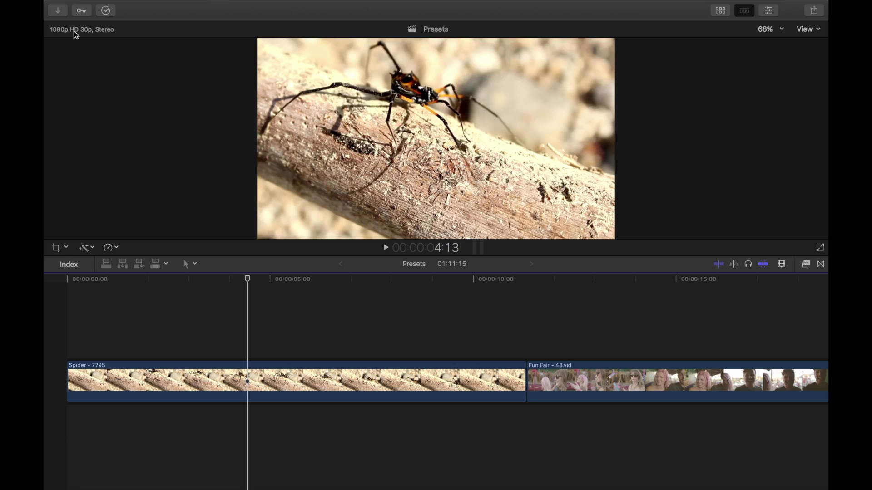
Show Video Scopes for the Spider clip, switching the waveform to Chroma and back to Luma.
{"action": "left_click", "coordinate": [250, 372]}
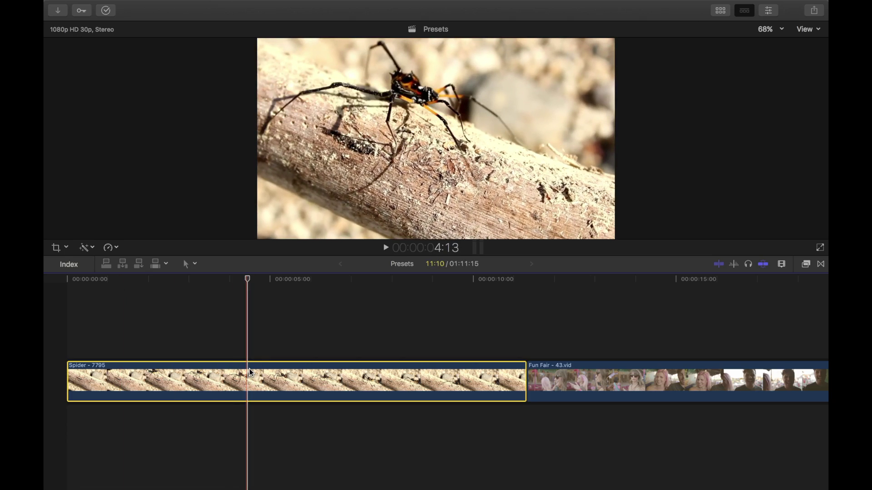
{"action": "key", "text": "super+7"}
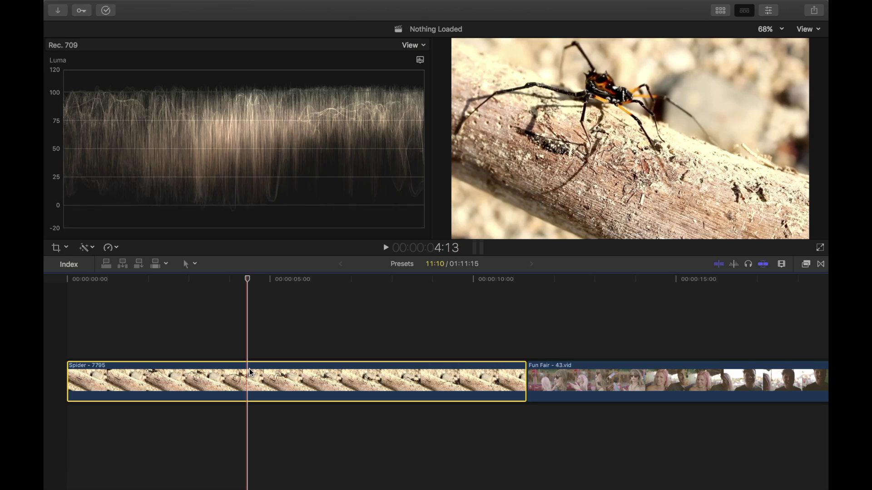
{"action": "left_click", "coordinate": [427, 55]}
{"action": "left_click", "coordinate": [437, 170]}
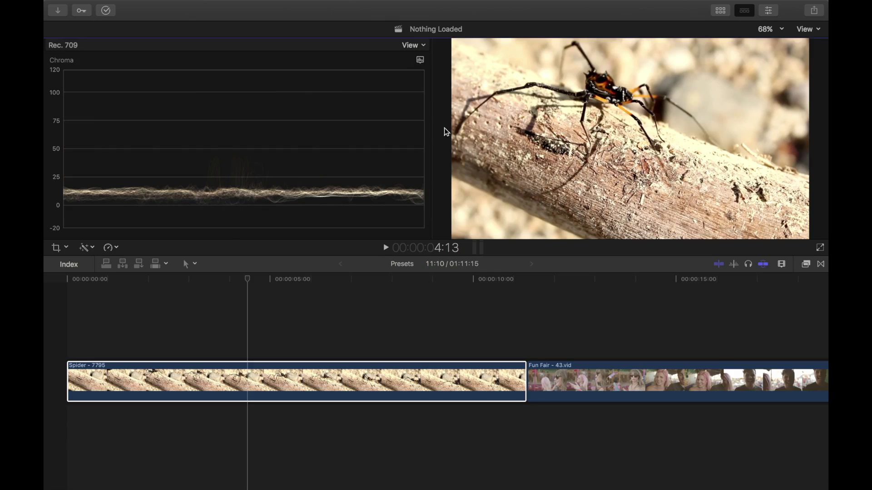
{"action": "left_click", "coordinate": [419, 60]}
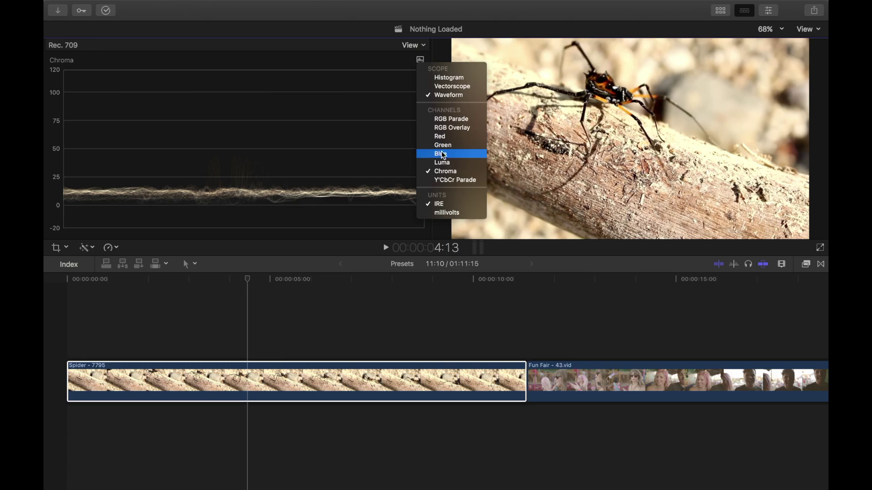
{"action": "left_click", "coordinate": [441, 163]}
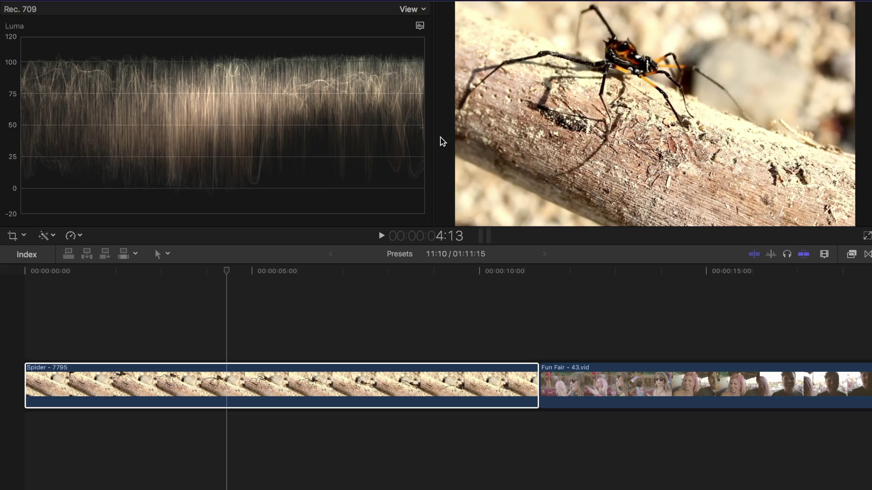
Apply the Warm colour board preset to the Spider clip.
{"action": "key", "text": "super+6"}
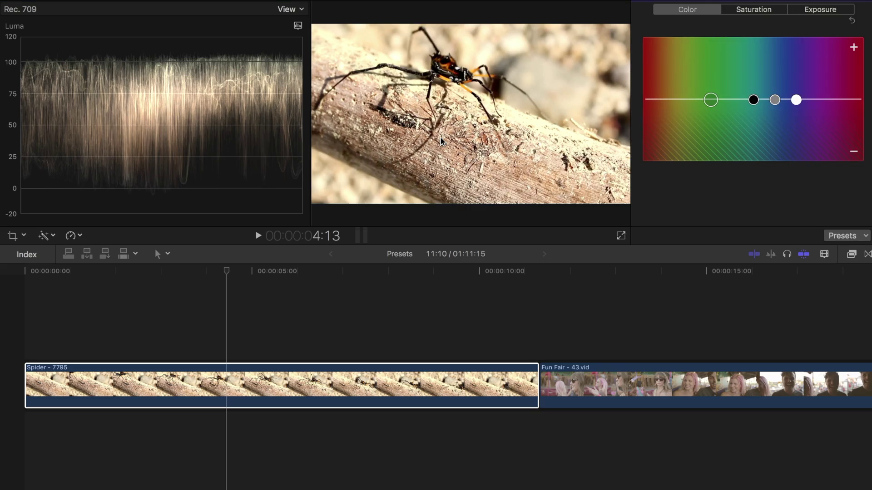
{"action": "left_click", "coordinate": [865, 237]}
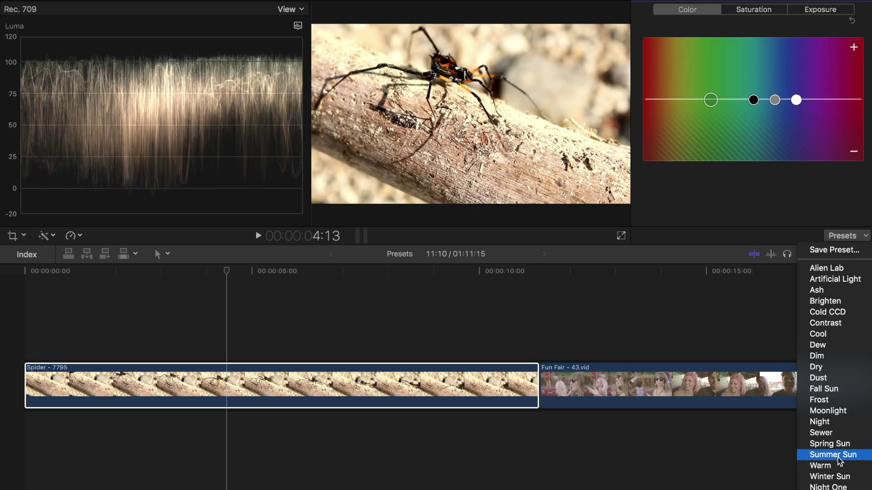
{"action": "left_click", "coordinate": [838, 466]}
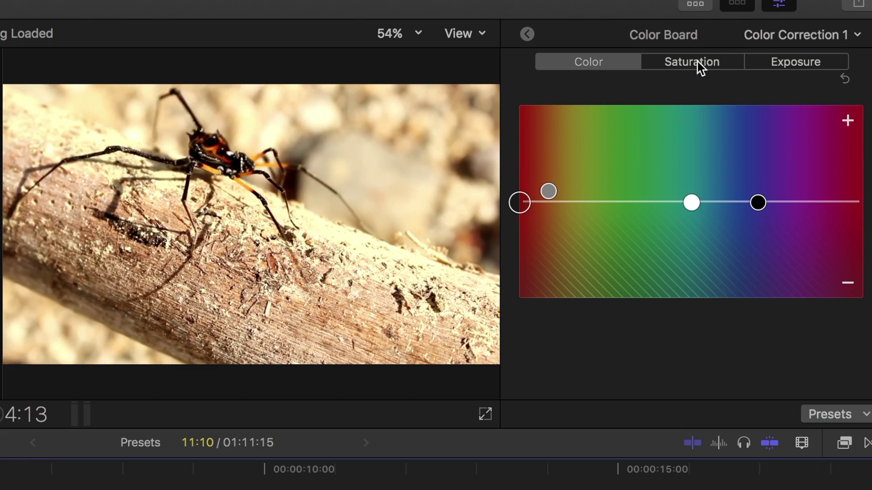
Review the Warm preset's colour, saturation and exposure values, including the midtones.
{"action": "left_click", "coordinate": [700, 68]}
{"action": "left_click", "coordinate": [781, 62]}
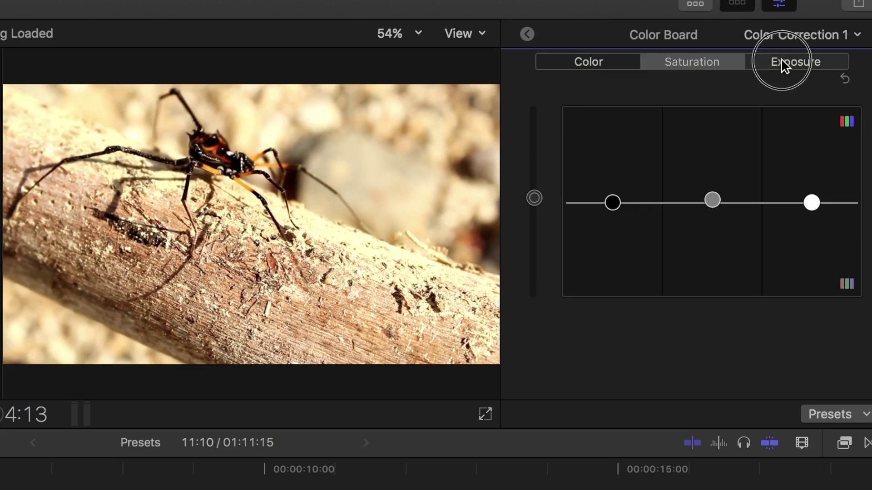
{"action": "left_click", "coordinate": [598, 62]}
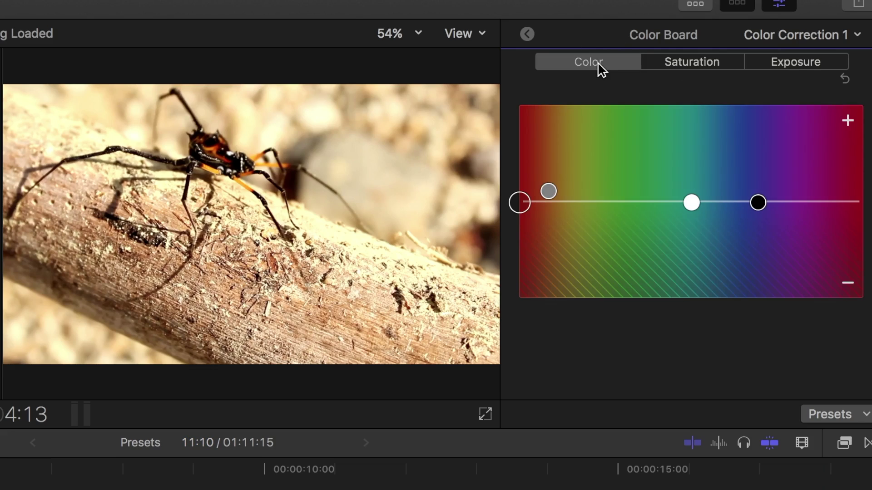
{"action": "left_click", "coordinate": [550, 191]}
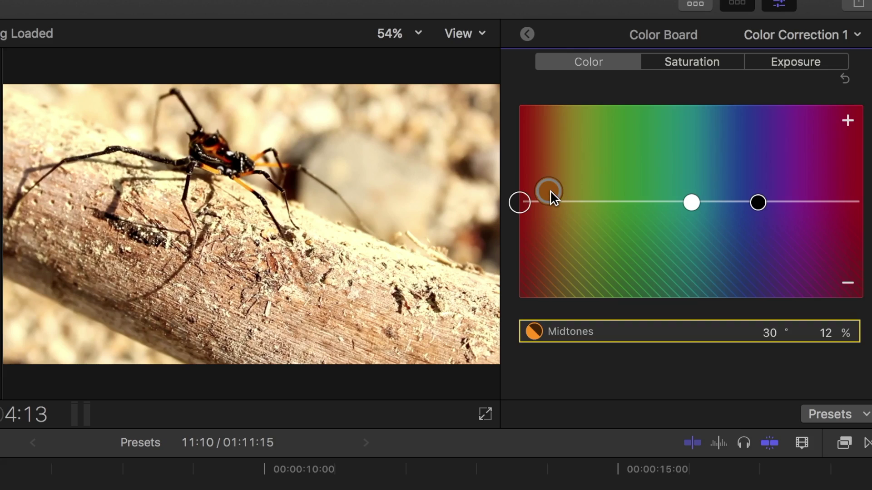
{"action": "left_click", "coordinate": [709, 63]}
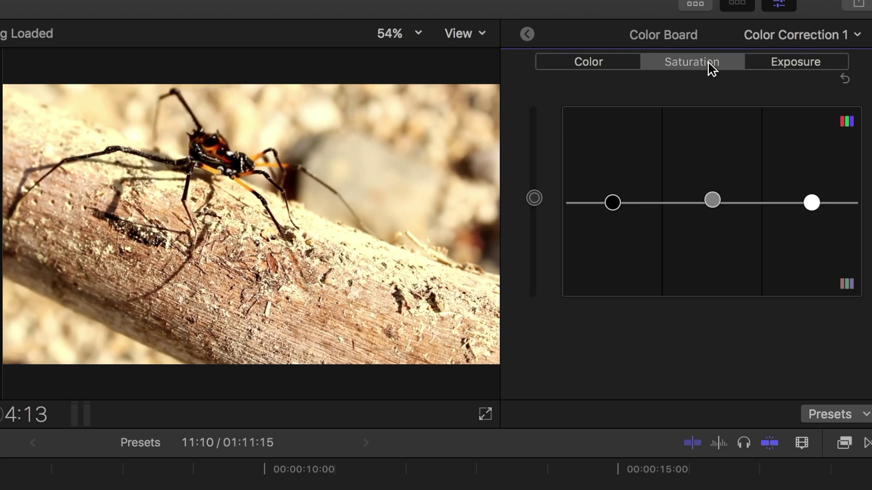
{"action": "left_click", "coordinate": [711, 201]}
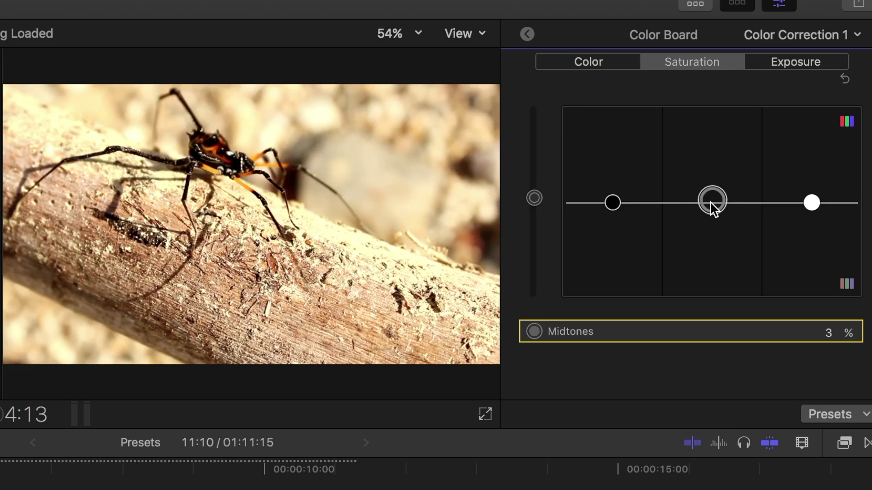
Toggle Color Correction 1 off and on twice to compare, leaving it enabled.
{"action": "left_click", "coordinate": [527, 34]}
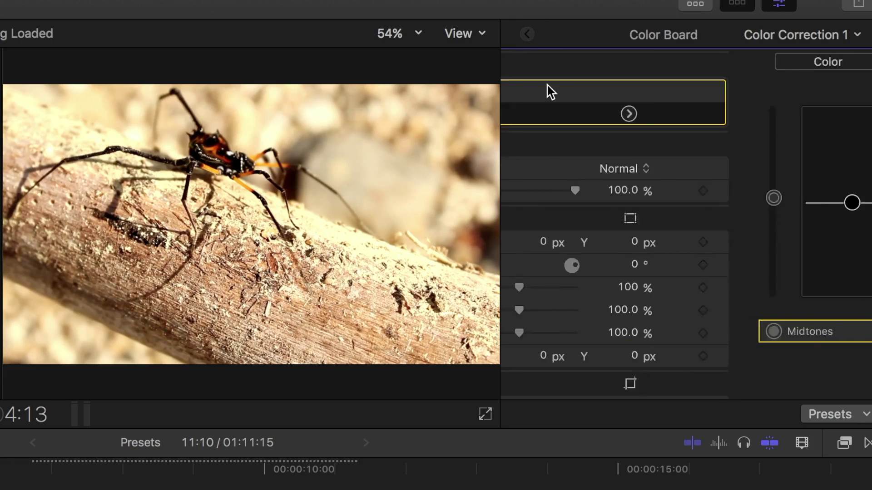
{"action": "left_click", "coordinate": [519, 93]}
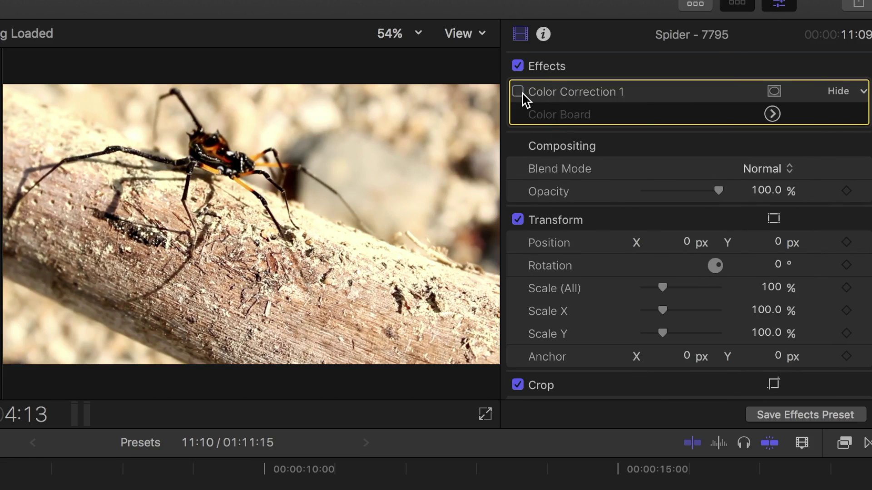
{"action": "left_click", "coordinate": [518, 92]}
{"action": "left_click", "coordinate": [522, 93]}
{"action": "left_click", "coordinate": [522, 93]}
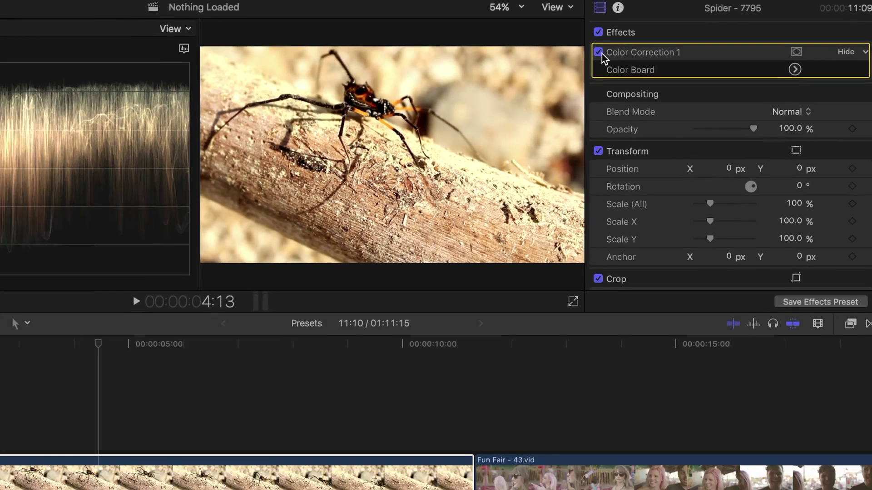
{"action": "scroll", "coordinate": [405, 489], "scroll_direction": "right", "scroll_amount": 3}
{"action": "scroll", "coordinate": [545, 344], "scroll_direction": "right", "scroll_amount": 2}
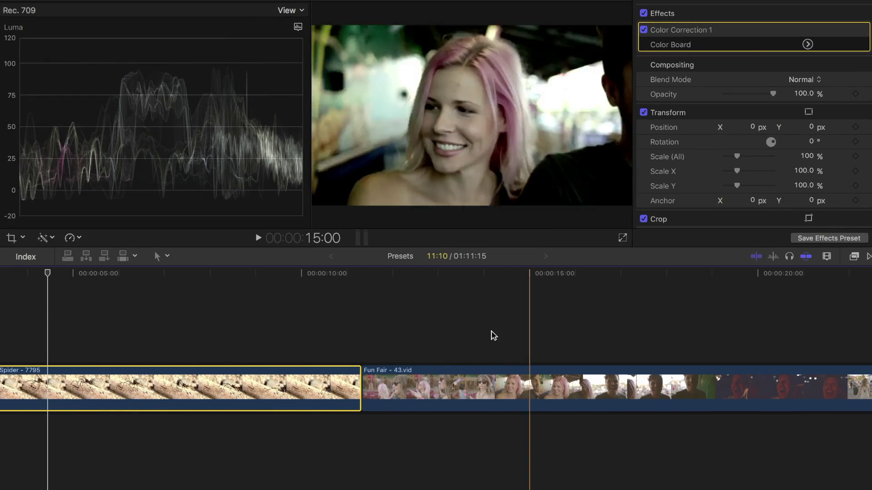
Select the Fun Fair clip and add a second colour correction to it.
{"action": "left_click", "coordinate": [405, 326]}
{"action": "left_click", "coordinate": [408, 392]}
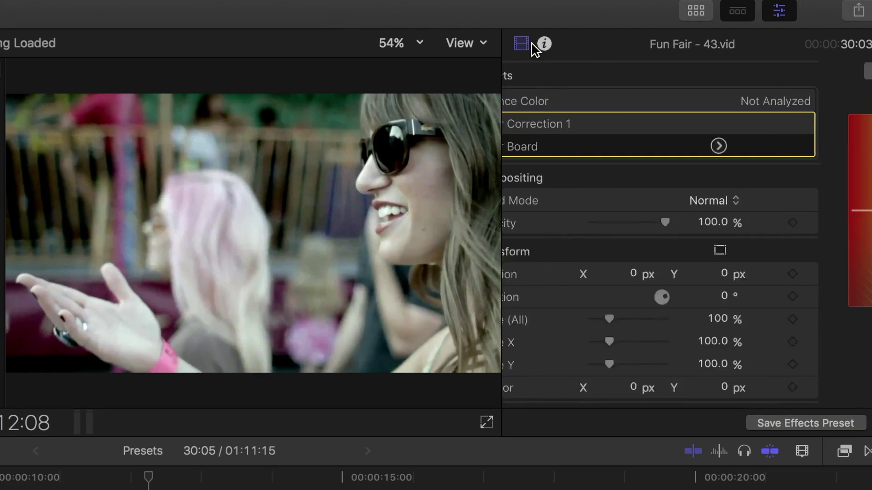
{"action": "key", "text": "super+6"}
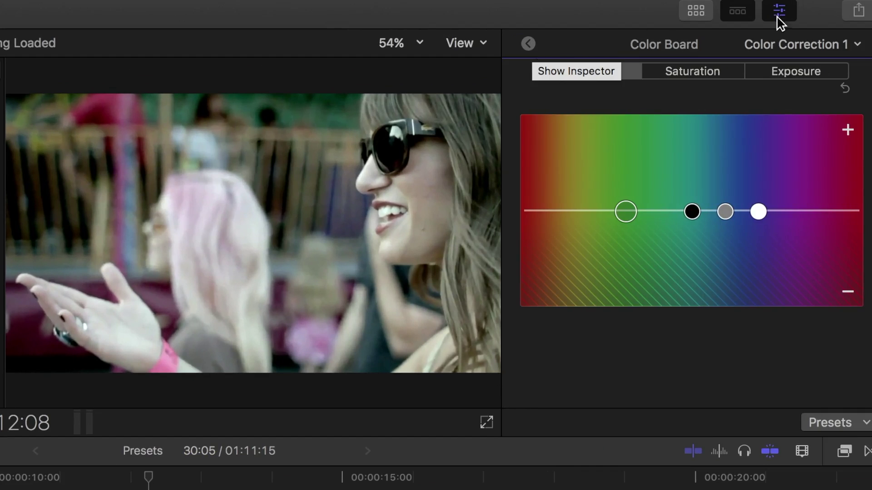
{"action": "left_click", "coordinate": [851, 45]}
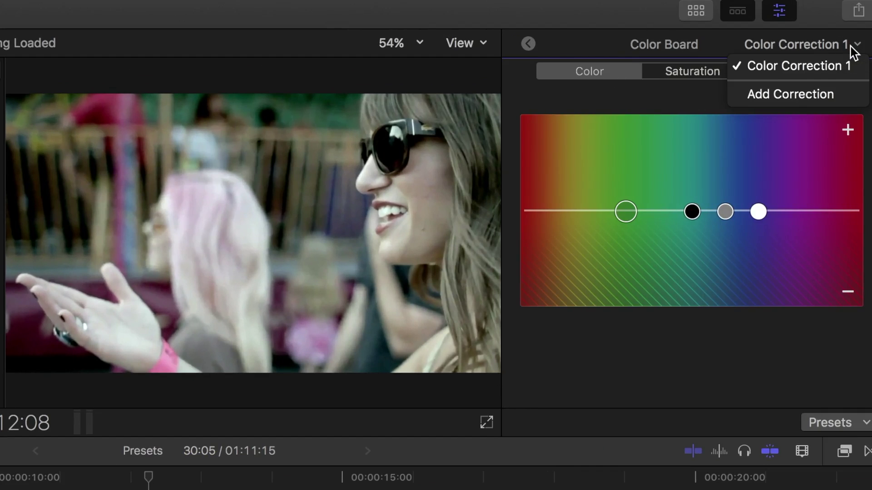
{"action": "left_click", "coordinate": [831, 94]}
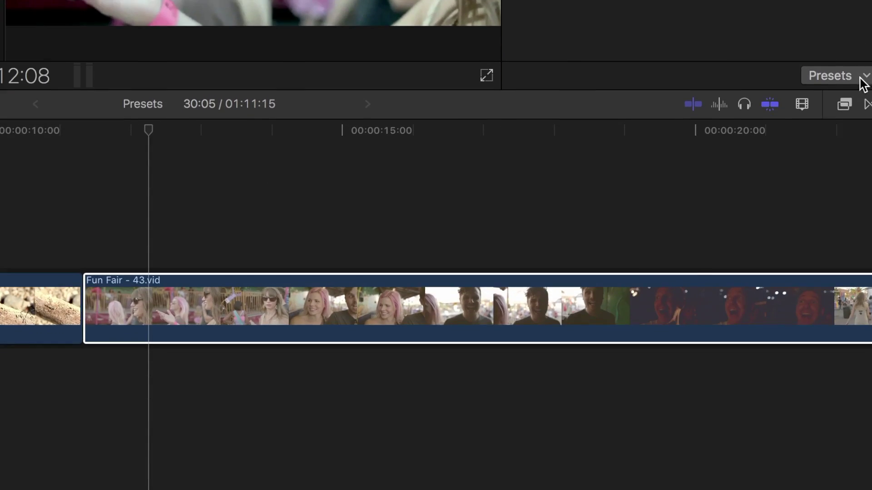
Apply the Night preset to Color Correction 2 and check its saturation and exposure.
{"action": "left_click", "coordinate": [866, 422]}
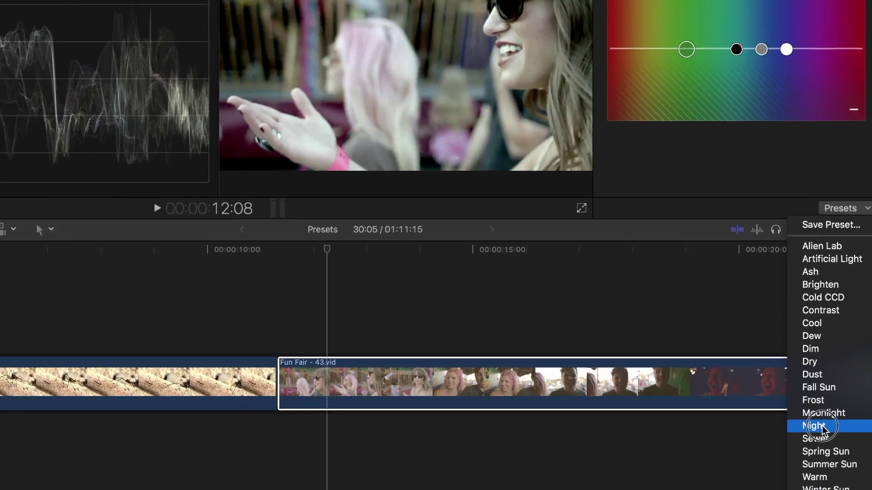
{"action": "left_click", "coordinate": [809, 364]}
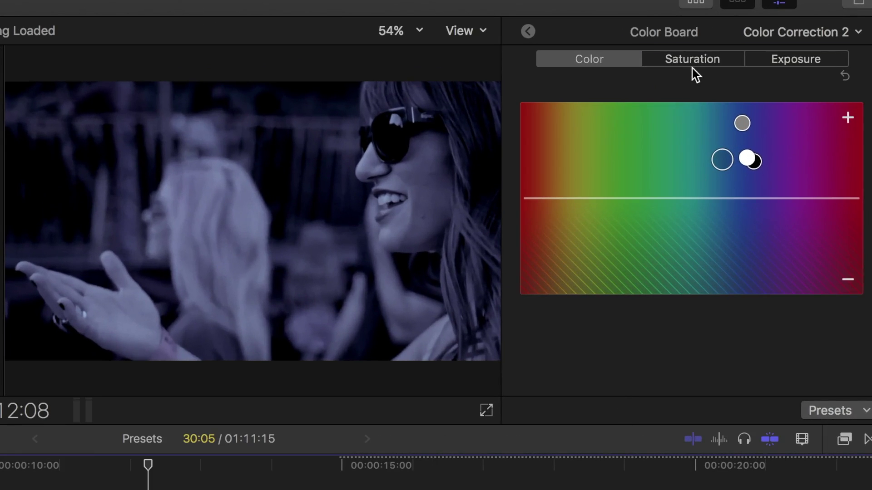
{"action": "left_click", "coordinate": [696, 63]}
{"action": "left_click", "coordinate": [777, 61]}
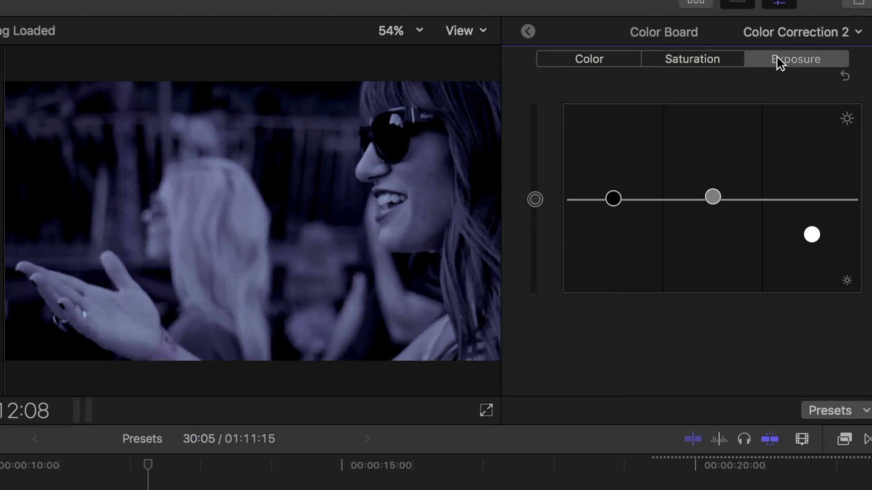
Switch Color Corrections 2 and 1 off to compare, then re-enable both.
{"action": "left_click", "coordinate": [528, 32]}
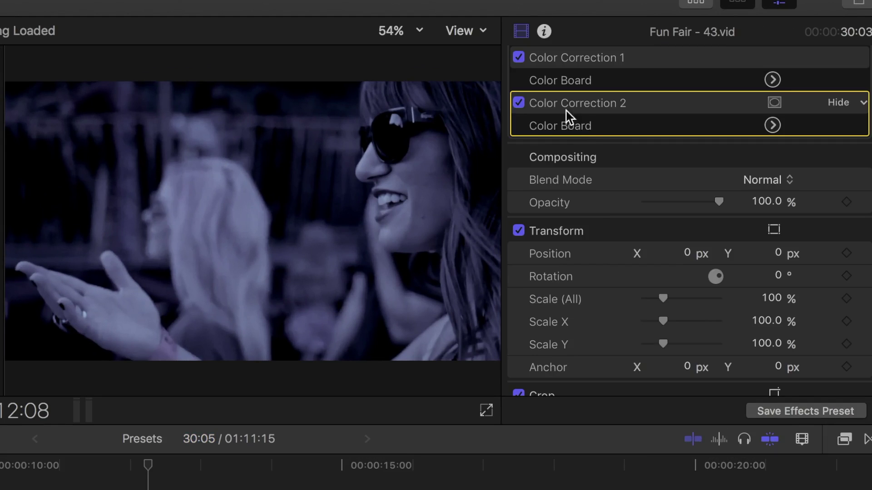
{"action": "left_click", "coordinate": [518, 103]}
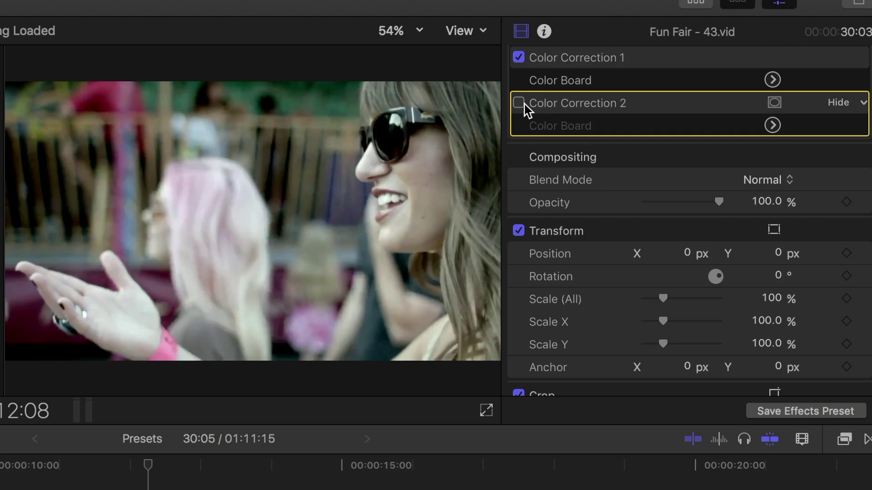
{"action": "scroll", "coordinate": [523, 67], "scroll_direction": "up", "scroll_amount": 1}
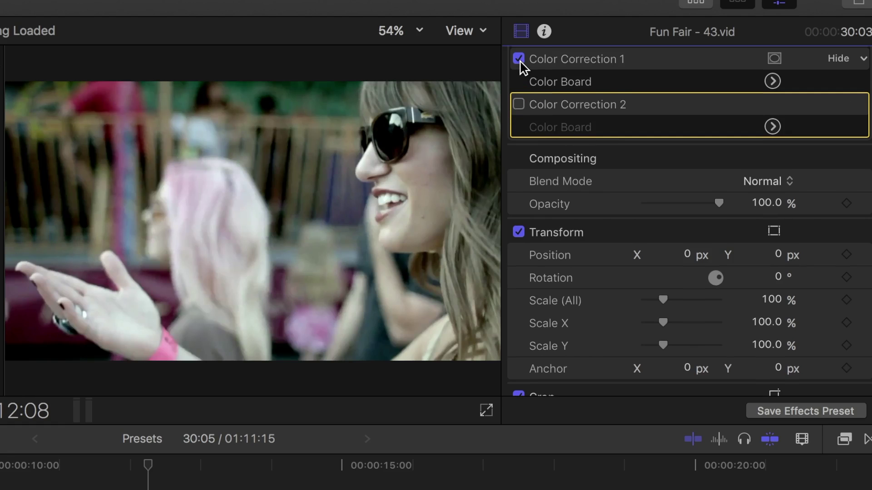
{"action": "left_click", "coordinate": [519, 59]}
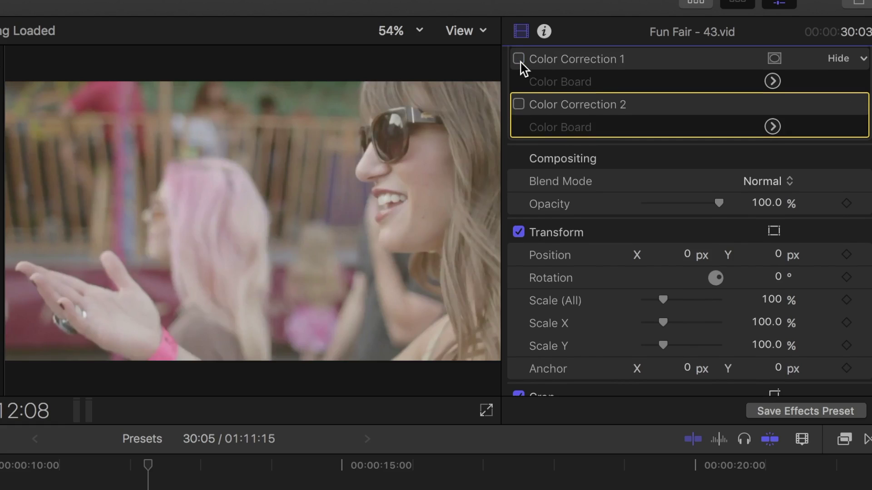
{"action": "left_click", "coordinate": [518, 104]}
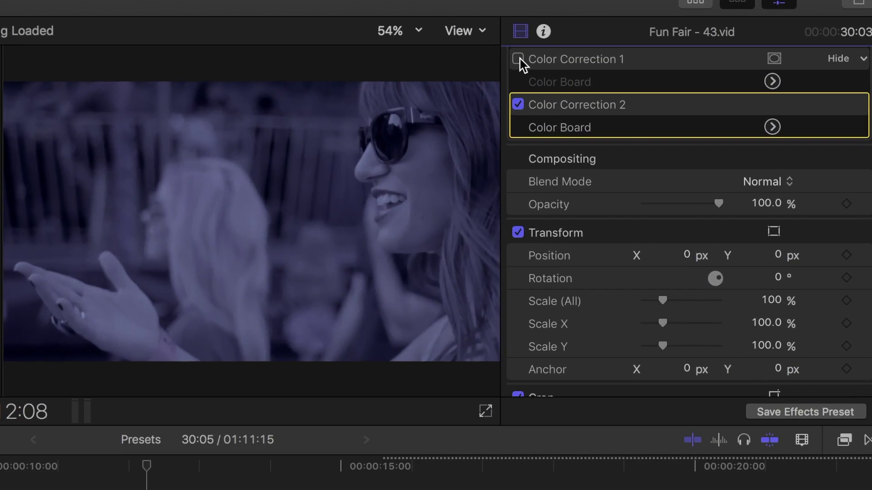
{"action": "left_click", "coordinate": [519, 58]}
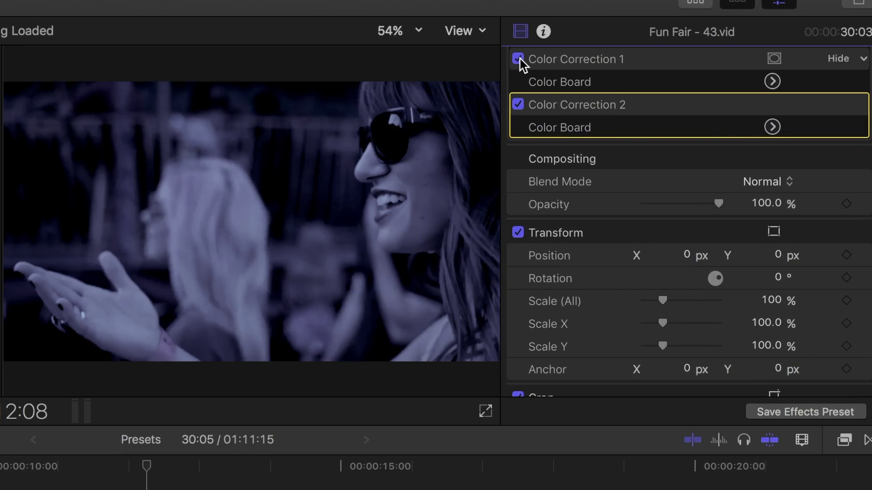
Darken Color Correction 2's exposure: shadows about -16%, midtones about -17%.
{"action": "left_click", "coordinate": [772, 127]}
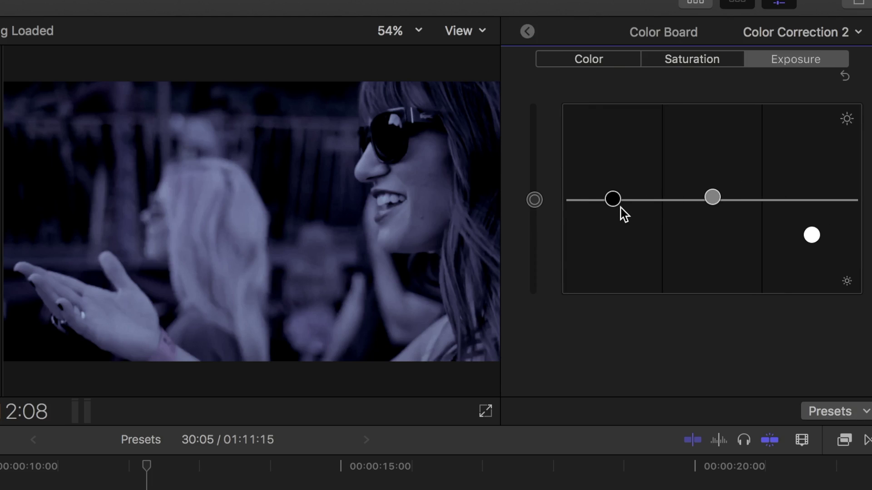
{"action": "left_click_drag", "start_coordinate": [618, 199], "coordinate": [616, 217]}
{"action": "left_click_drag", "start_coordinate": [712, 197], "coordinate": [711, 245]}
{"action": "left_click", "coordinate": [597, 60]}
{"action": "left_click", "coordinate": [715, 60]}
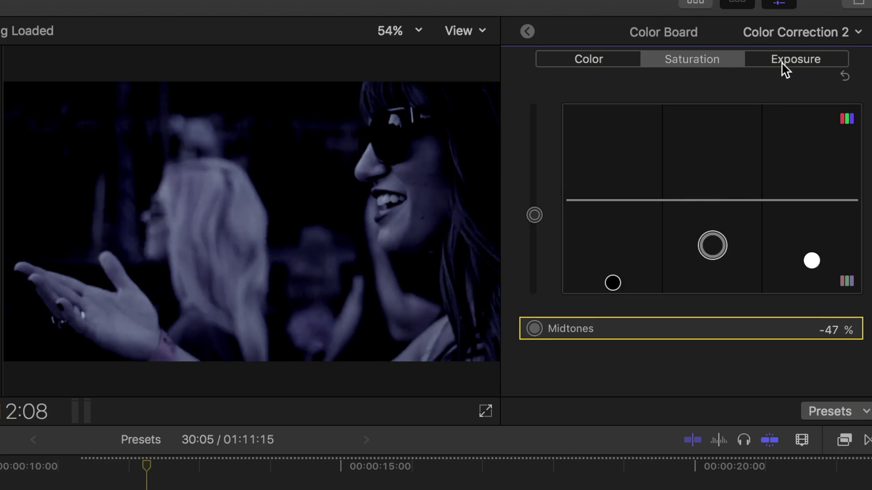
{"action": "left_click", "coordinate": [781, 64]}
{"action": "left_click_drag", "start_coordinate": [711, 207], "coordinate": [715, 224]}
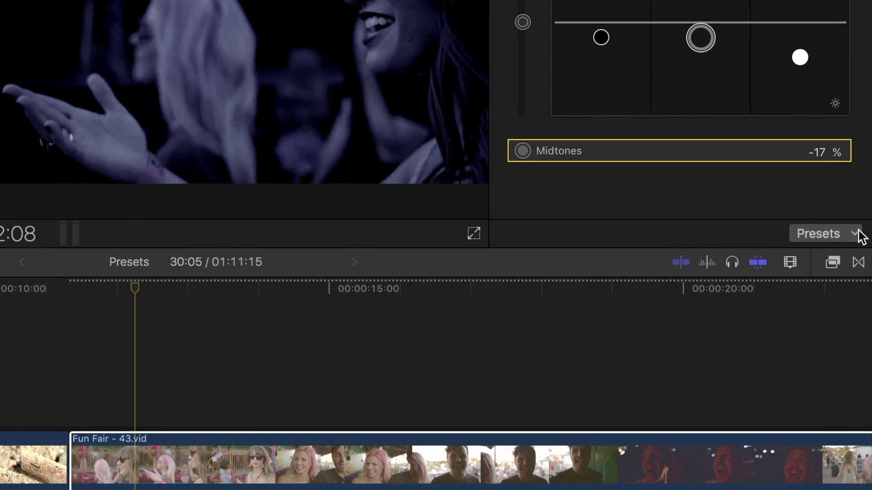
Save the adjusted grade as a new colour board preset named 'Night One'.
{"action": "left_click", "coordinate": [869, 412]}
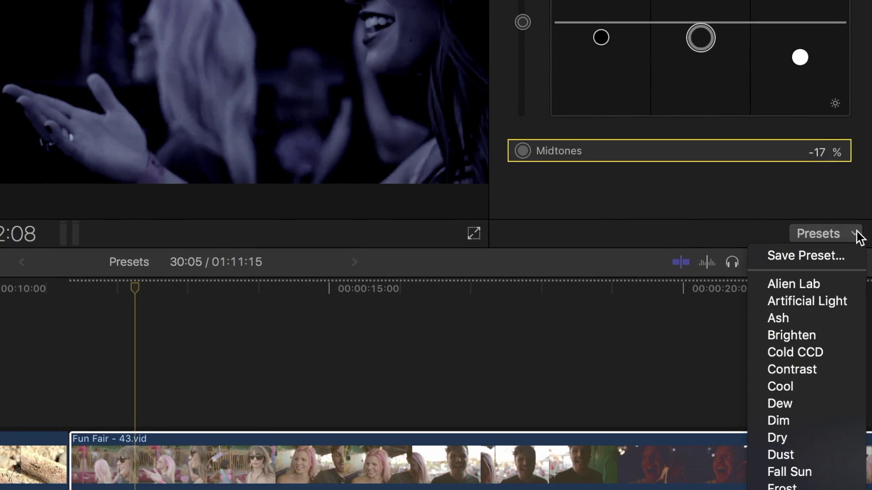
{"action": "left_click", "coordinate": [846, 257]}
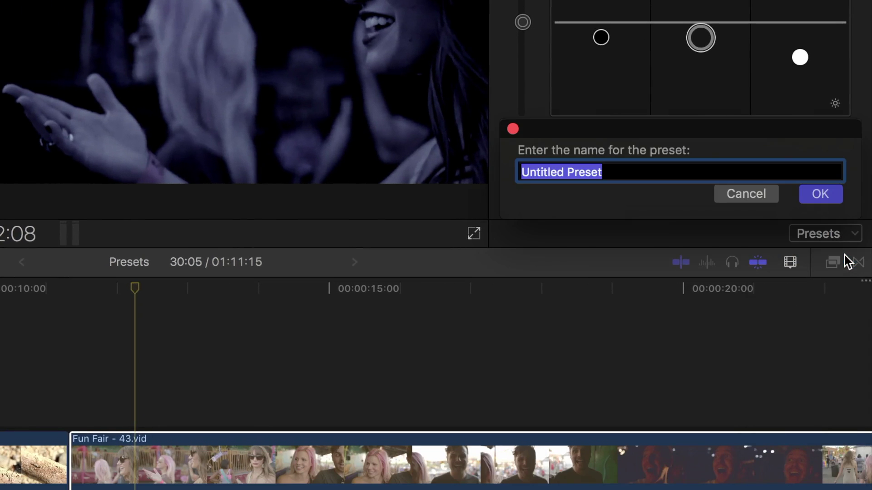
{"action": "type", "text": "Night One"}
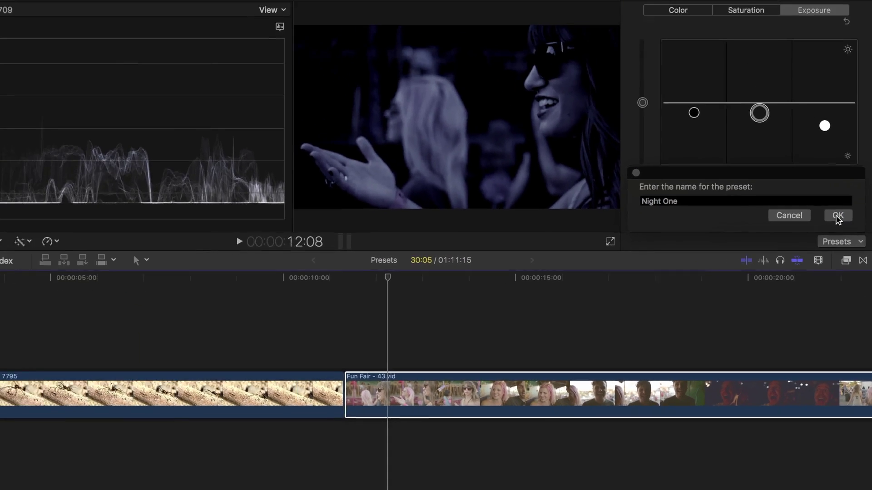
Confirm the Night One preset and apply it to the Fun Fair - 40.vid clip.
{"action": "left_click", "coordinate": [820, 194]}
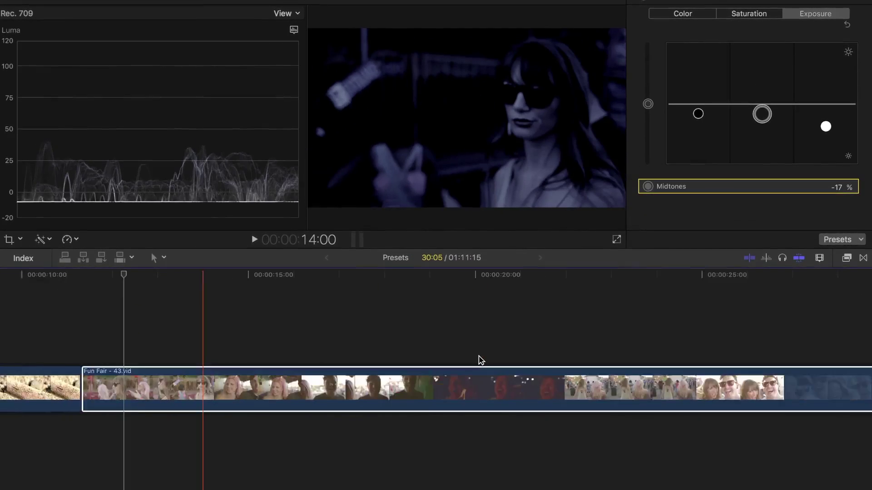
{"action": "scroll", "coordinate": [481, 360], "scroll_direction": "right", "scroll_amount": 10}
{"action": "left_click", "coordinate": [233, 333]}
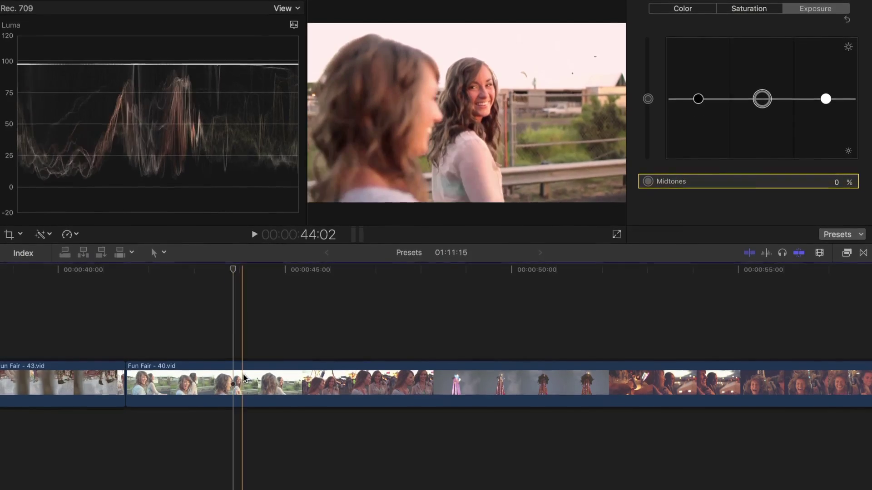
{"action": "left_click", "coordinate": [244, 378]}
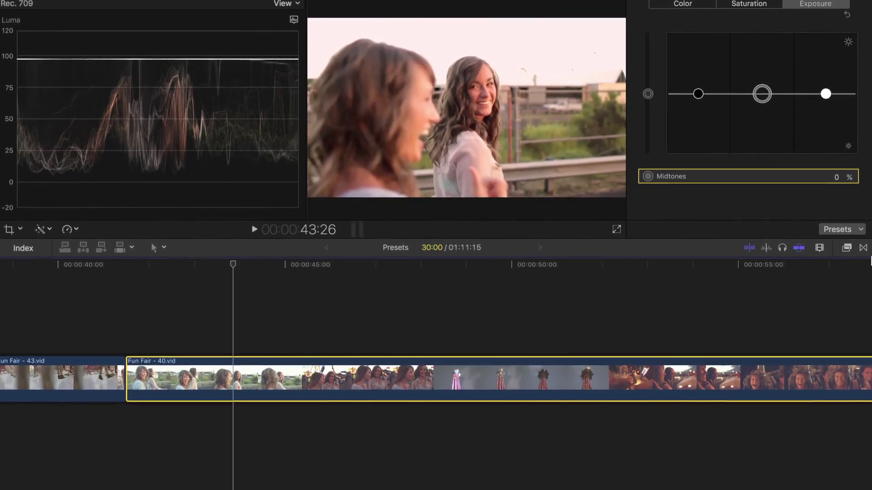
{"action": "left_click", "coordinate": [855, 229]}
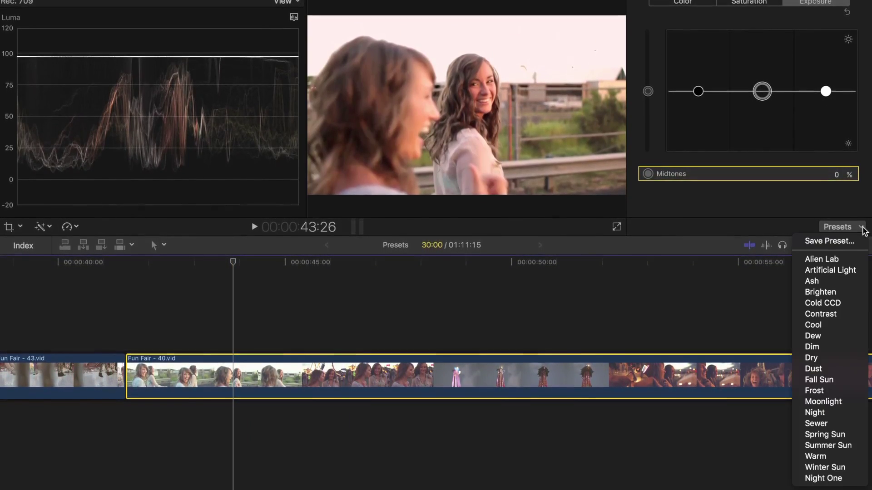
{"action": "left_click", "coordinate": [832, 478]}
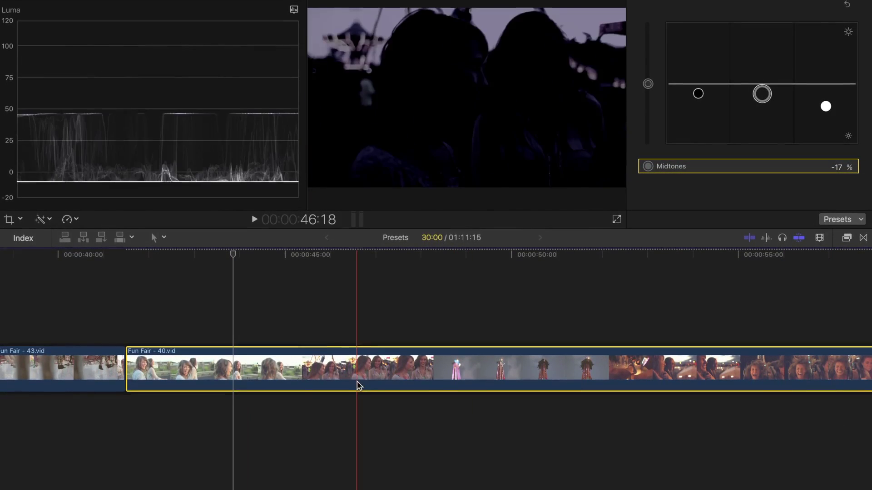